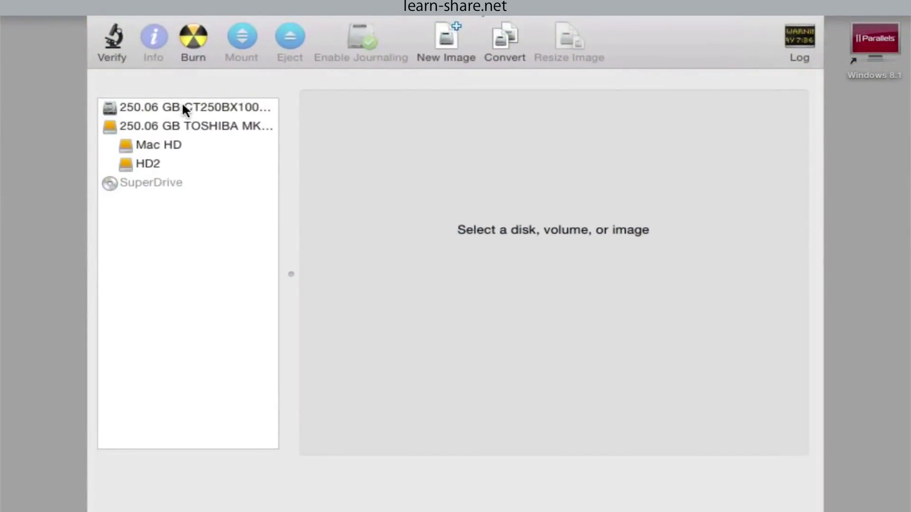
Lay out the CT250BX100 disk as one Mac OS Extended (Journaled) partition named SSD.
left_click(183, 106)
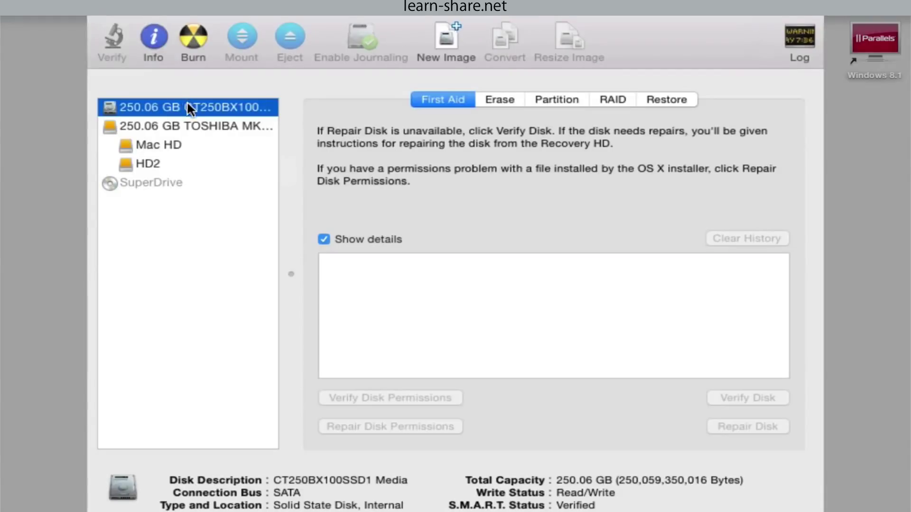
left_click(555, 97)
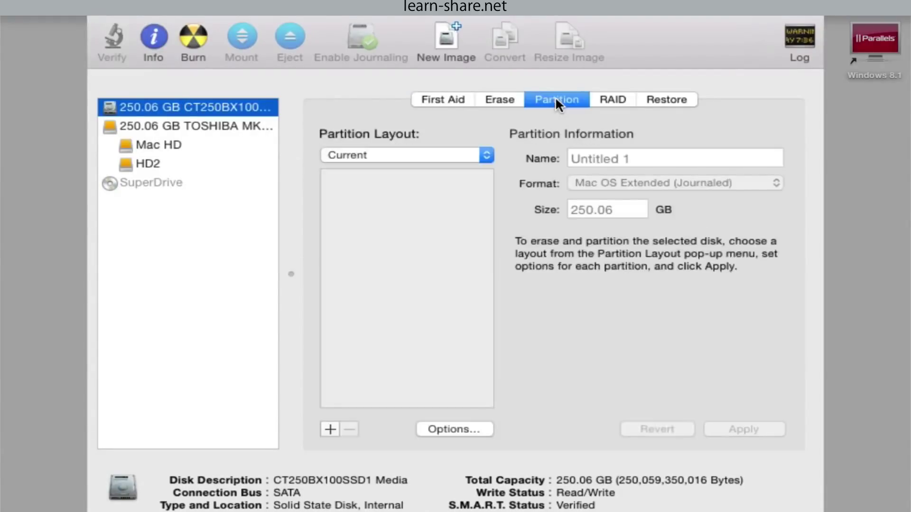
left_click(487, 157)
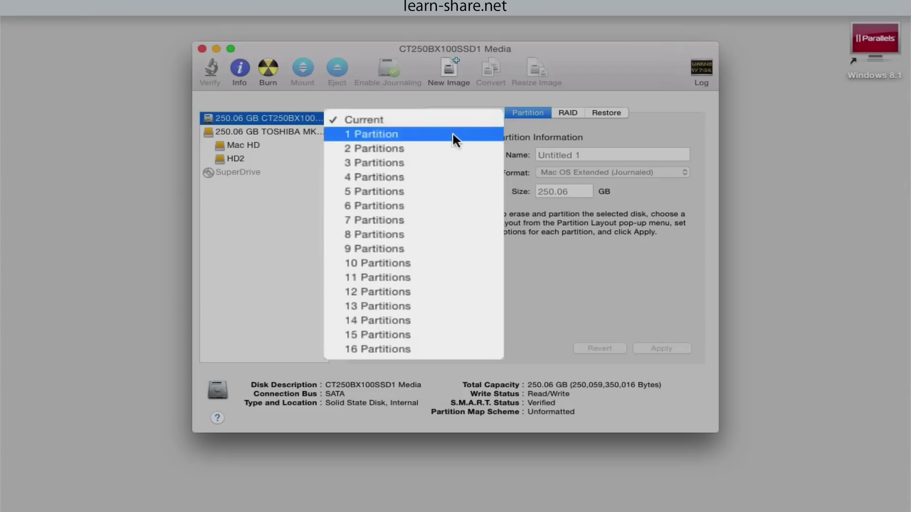
left_click(490, 178)
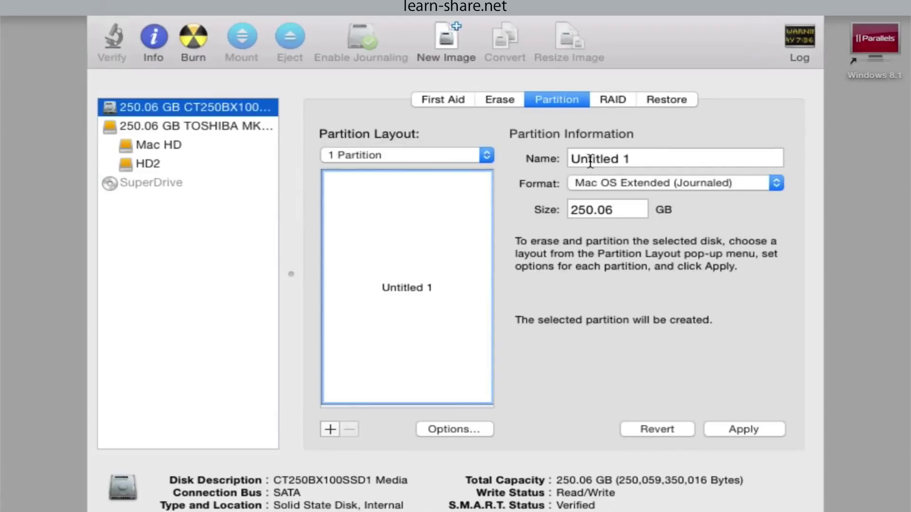
triple_click(605, 160)
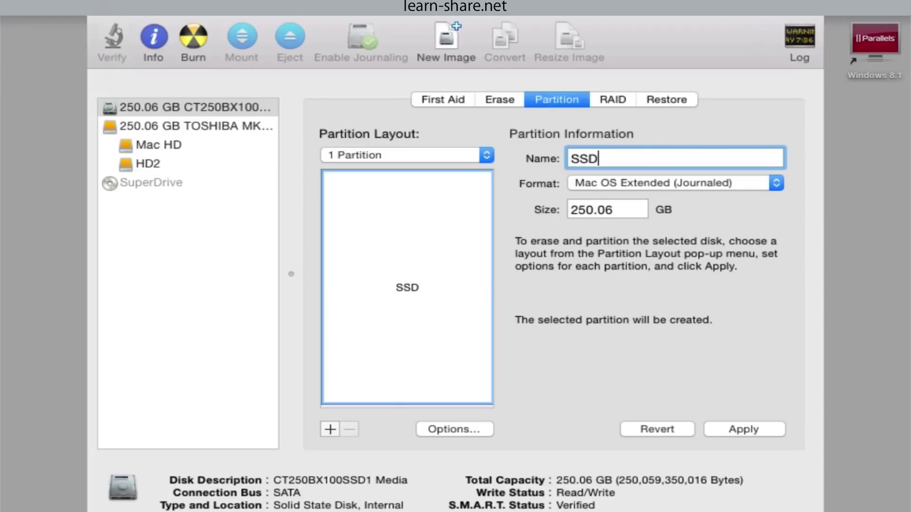
left_click(745, 187)
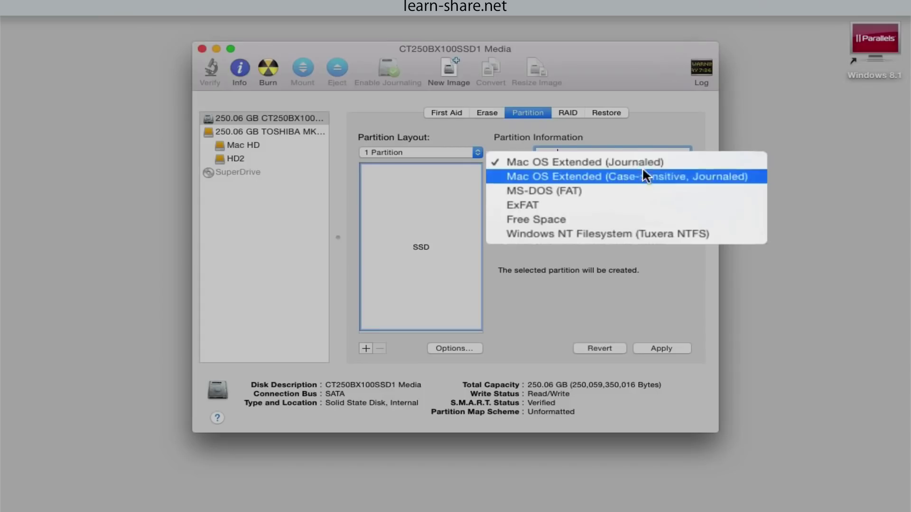
left_click(644, 166)
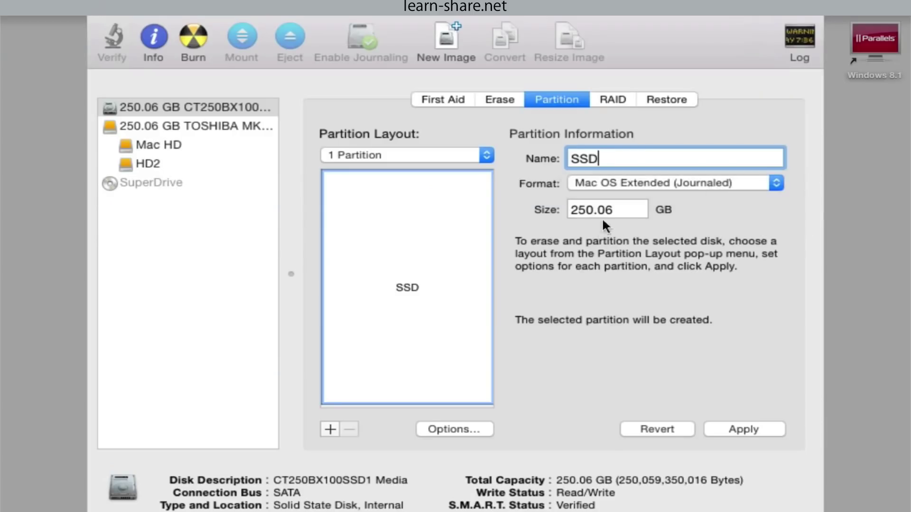
Use the GUID Partition Table scheme, apply the partitioning, and view the new SSD volume.
left_click(453, 427)
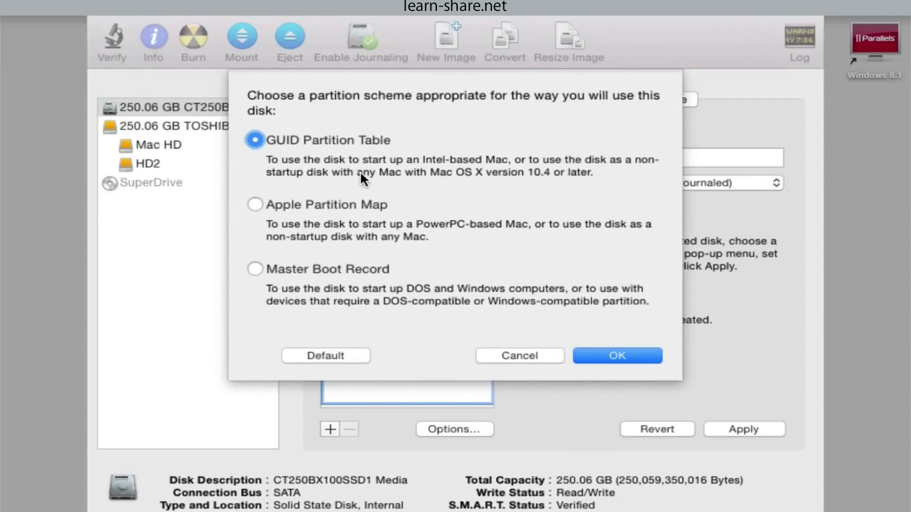
left_click(617, 356)
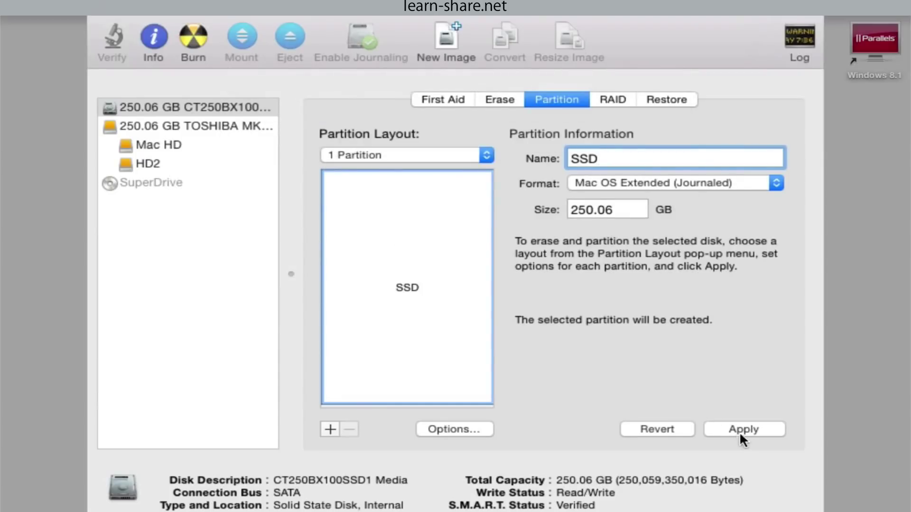
left_click(748, 429)
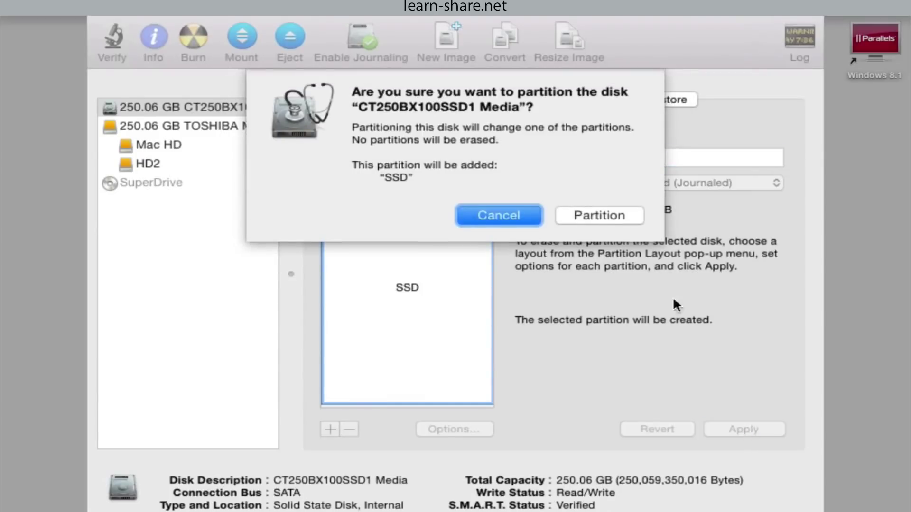
left_click(600, 215)
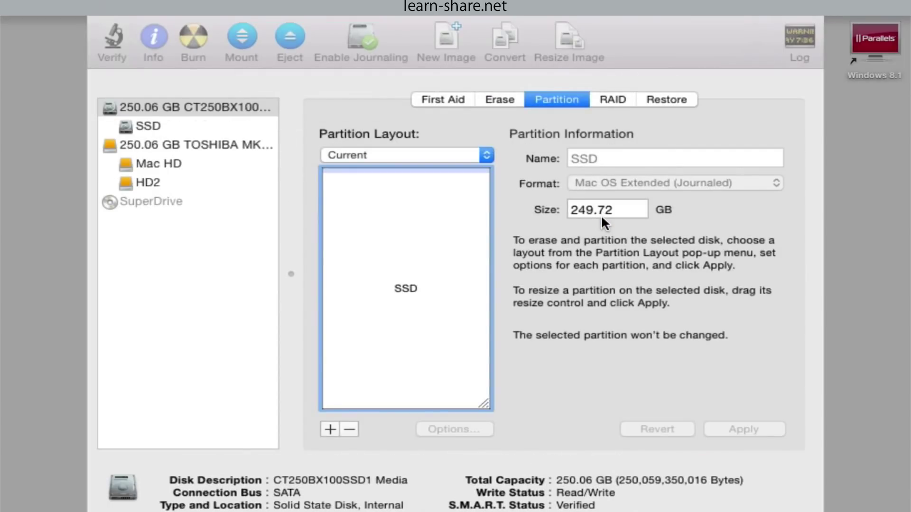
left_click(158, 126)
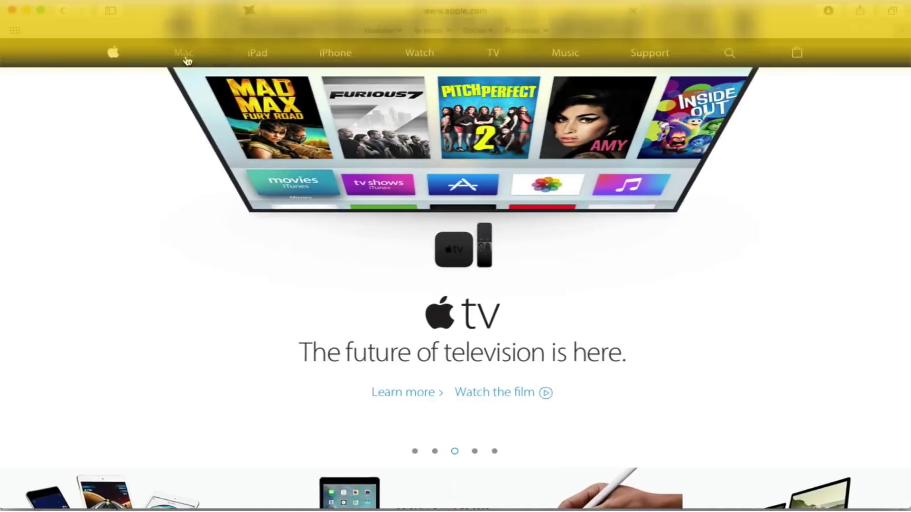
Go to the Mac page of apple.com from the top navigation bar.
left_click(183, 55)
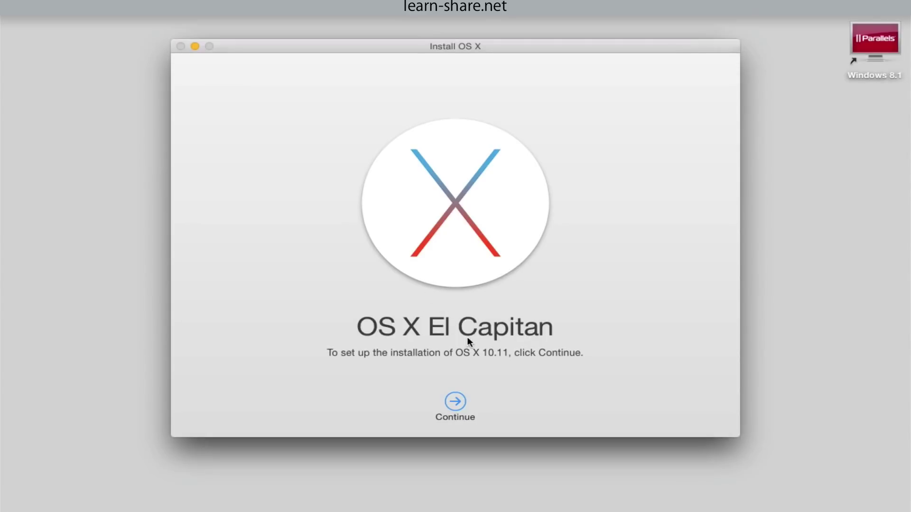
Accept the El Capitan license, choose SSD as the install disk, and authorise with the admin password.
left_click(456, 404)
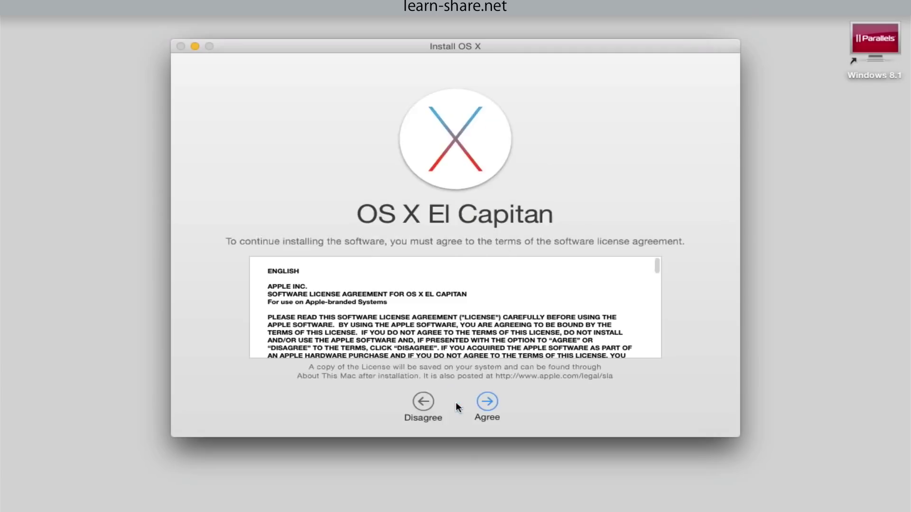
left_click(487, 403)
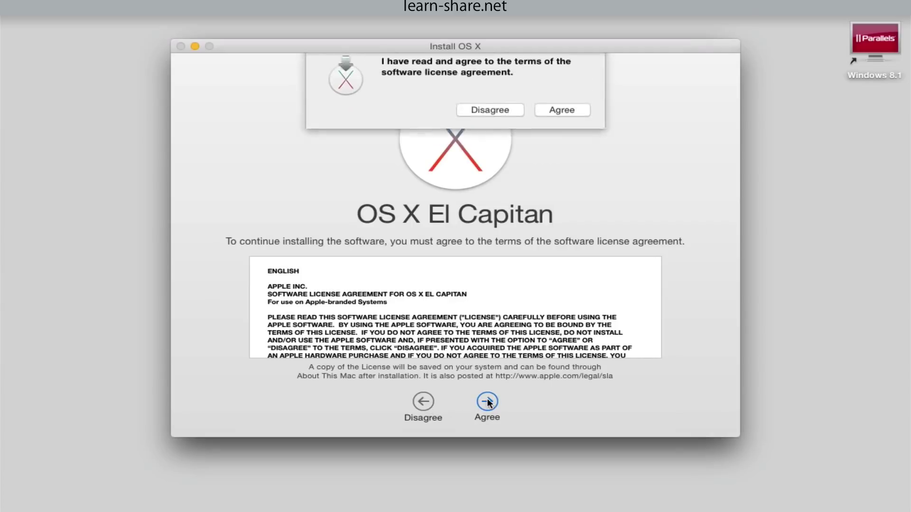
left_click(555, 117)
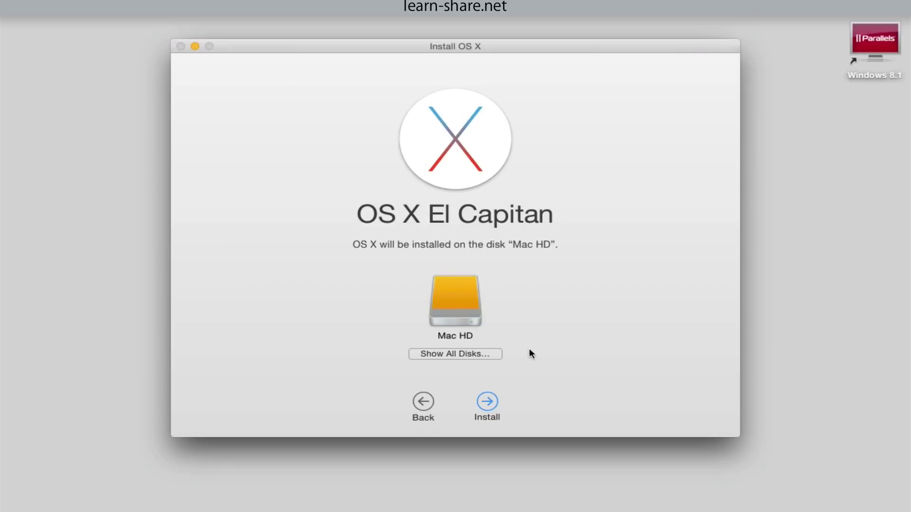
left_click(464, 350)
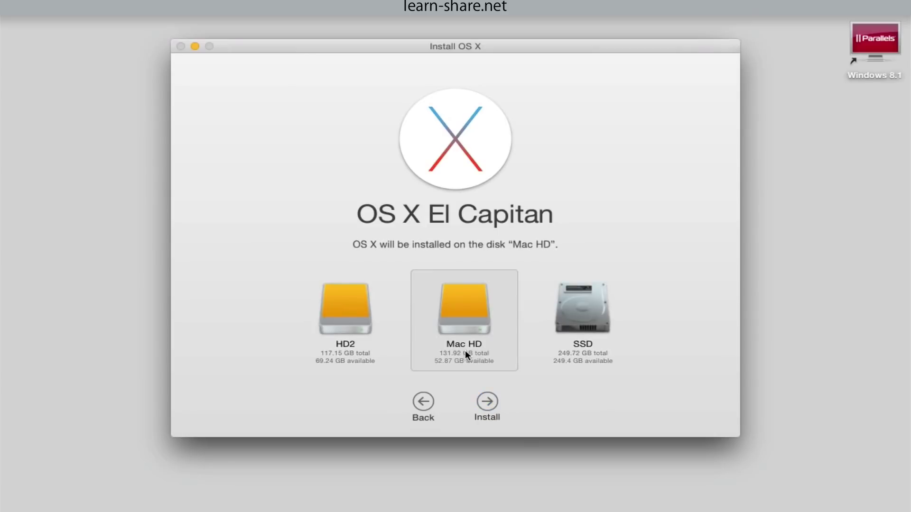
left_click(580, 323)
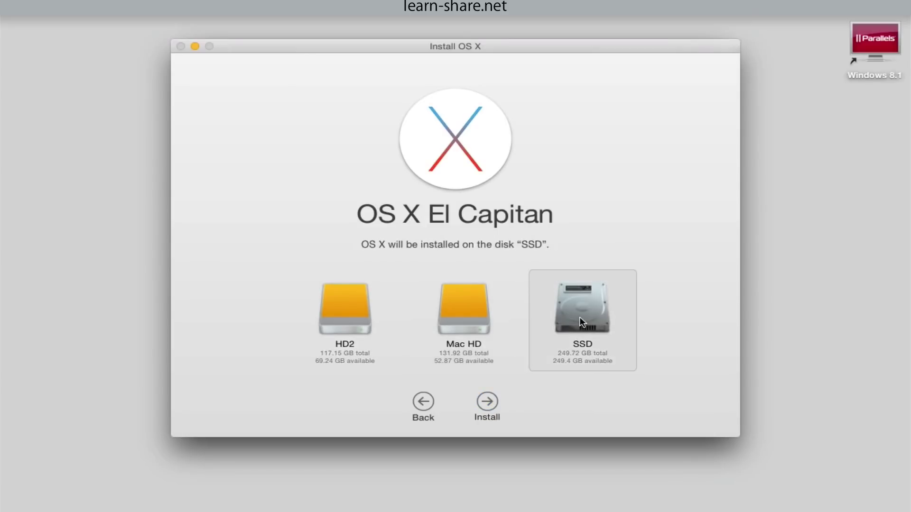
left_click(486, 403)
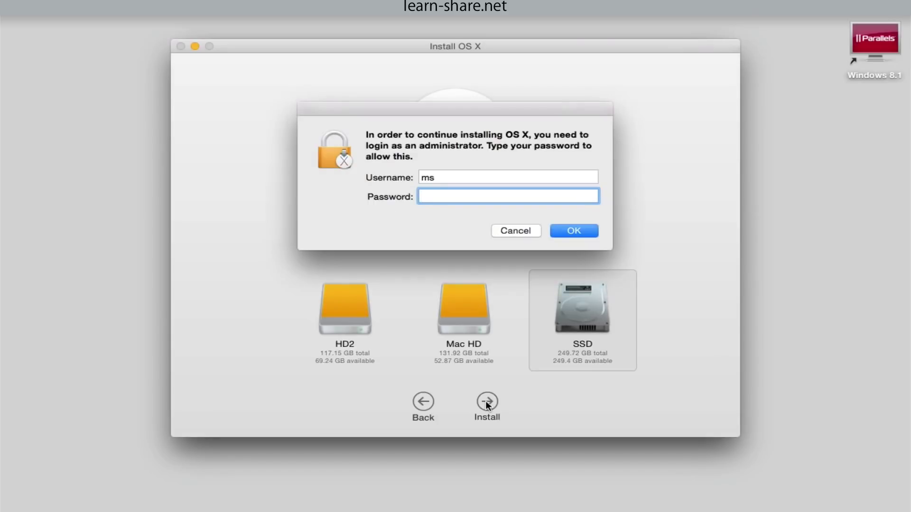
key("Return")
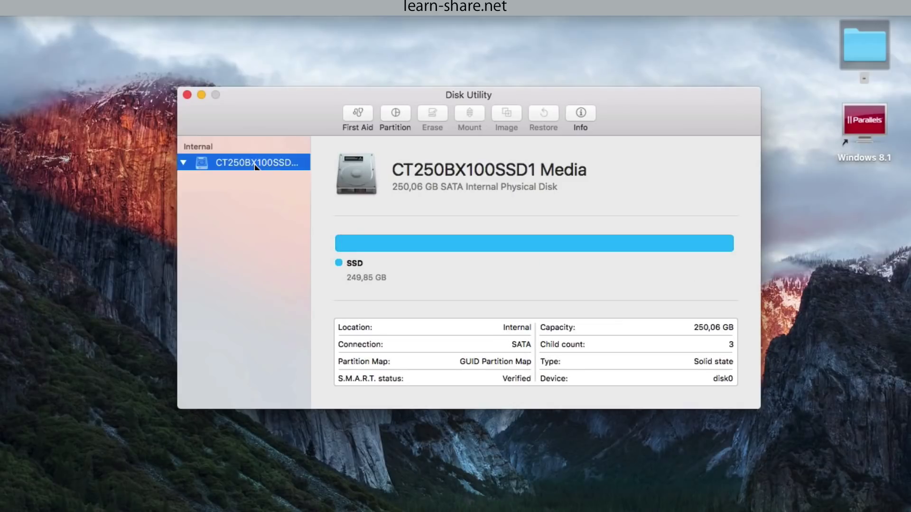
left_click(142, 8)
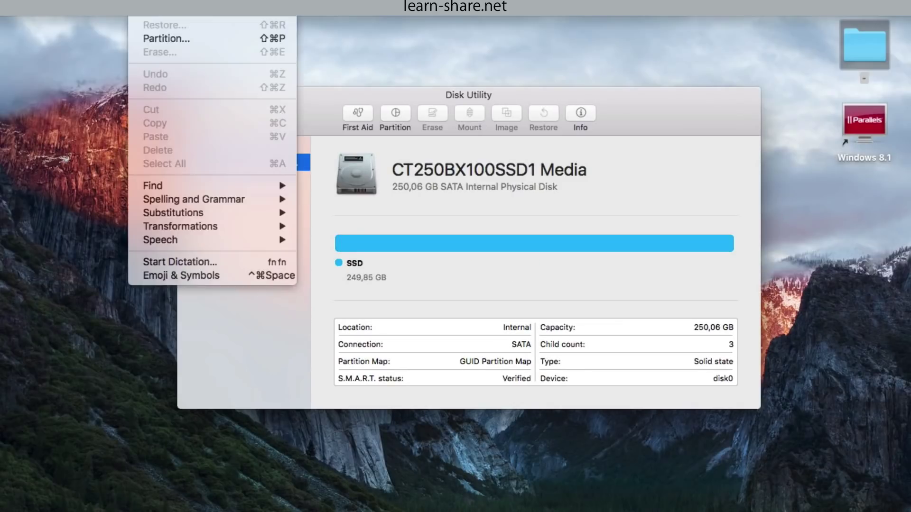
left_click(155, 37)
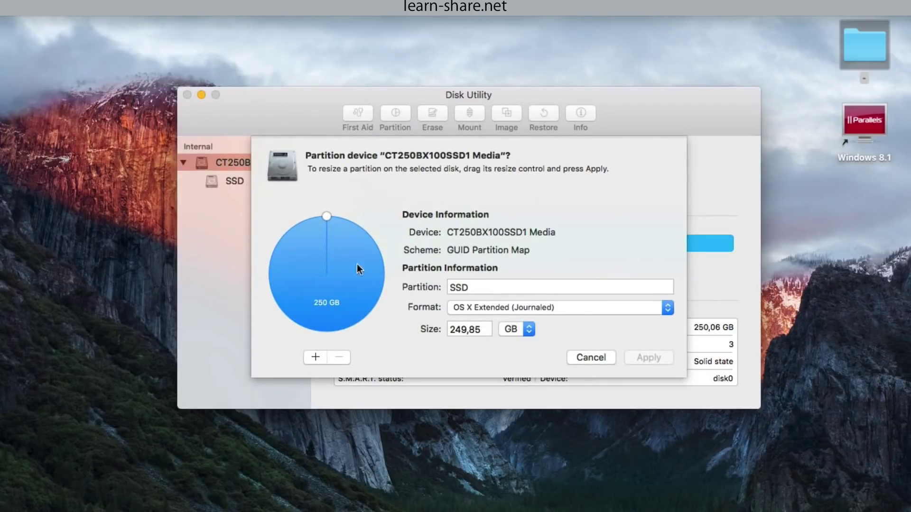
left_click_drag(326, 217, 328, 231)
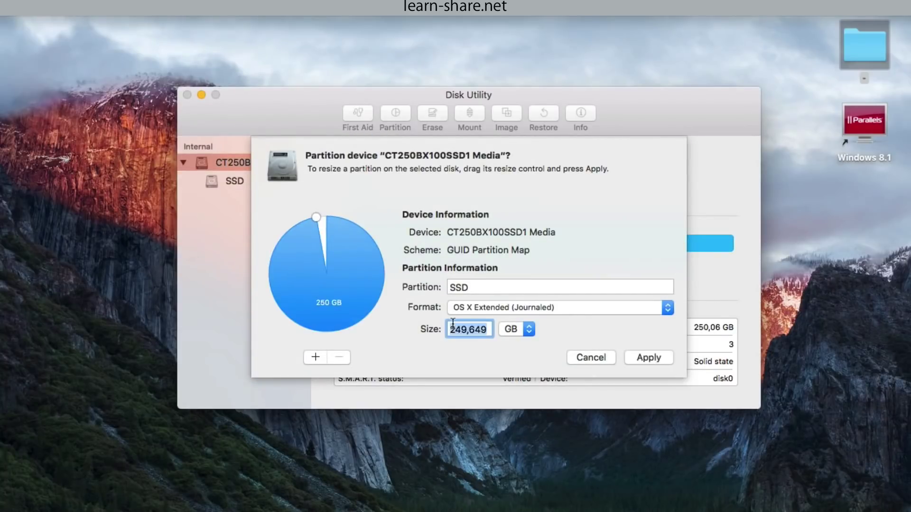
left_click(604, 357)
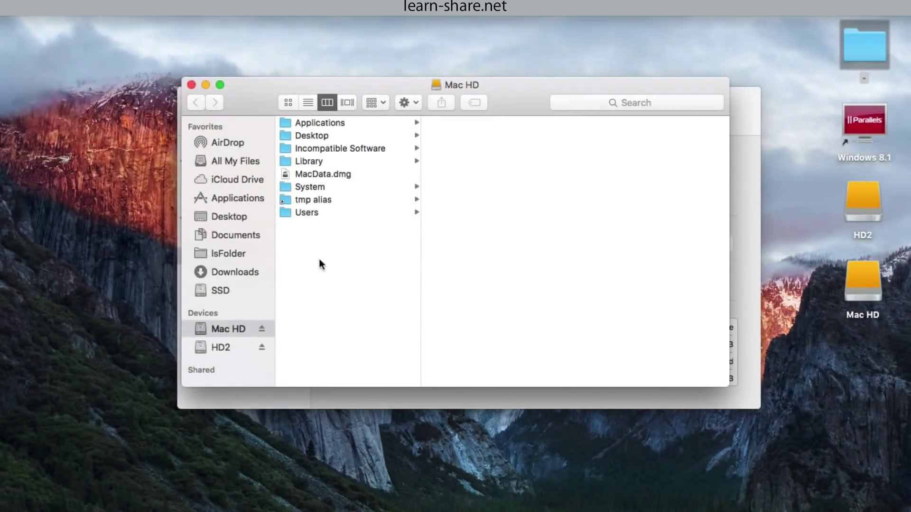
Select and copy all eight items in the Mac HD window, then clear the selection.
left_click_drag(319, 254, 322, 120)
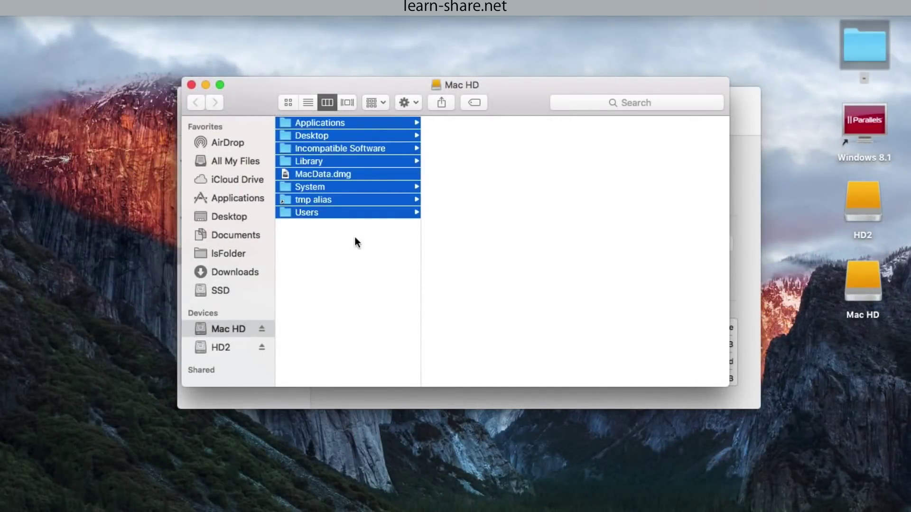
right_click(313, 118)
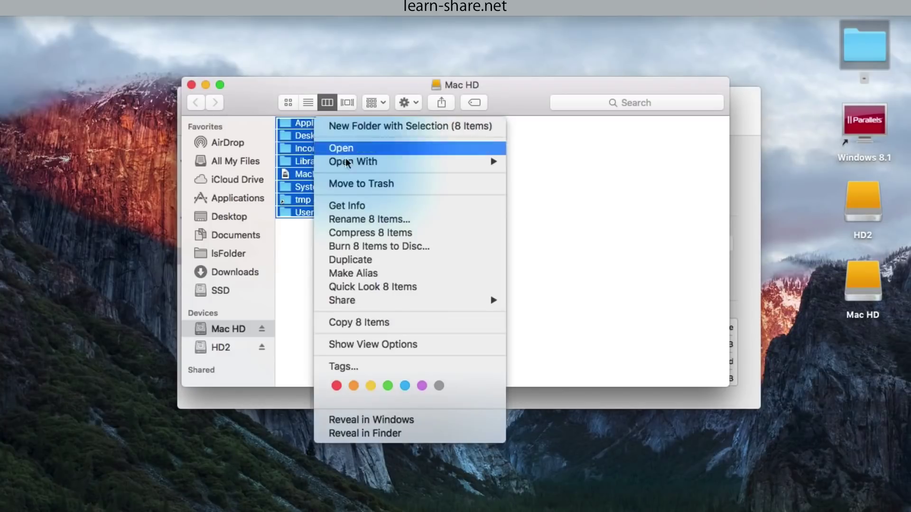
left_click(355, 318)
left_click(310, 265)
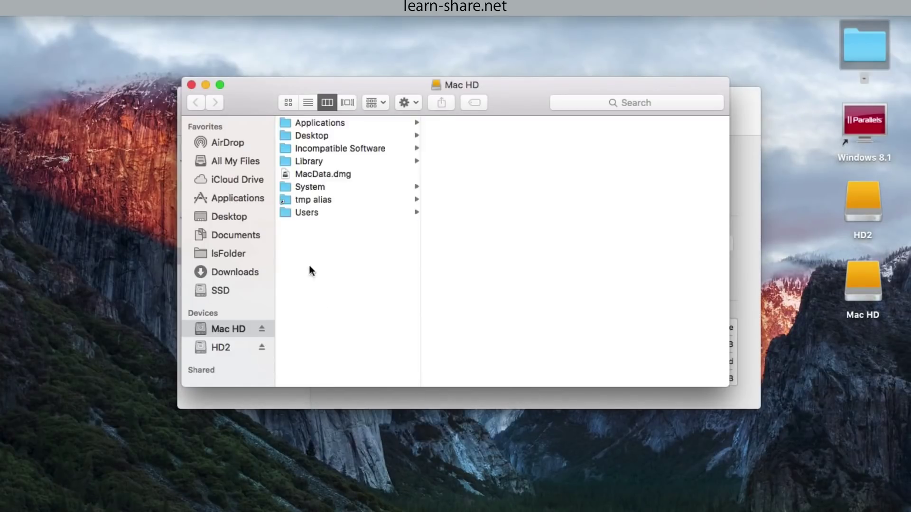
Show the SSD volume's contents in Finder while the installer prepares El Capitan.
left_click(224, 292)
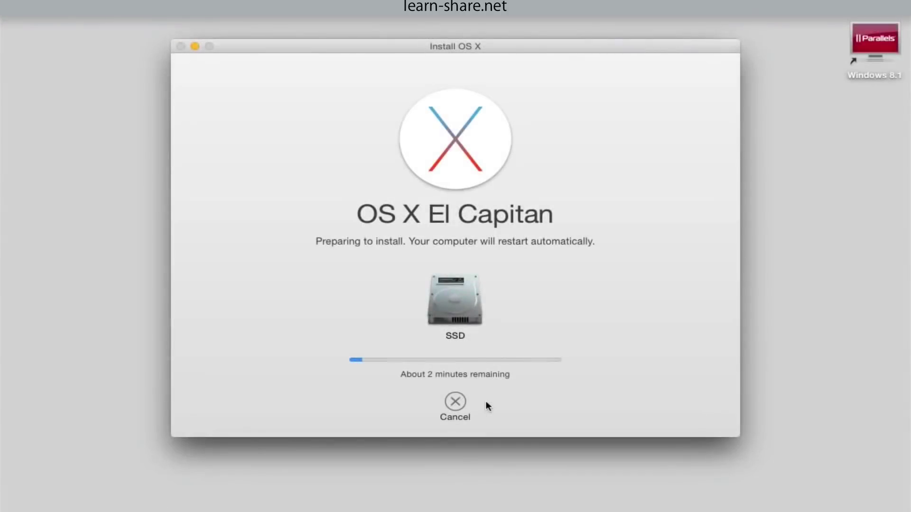